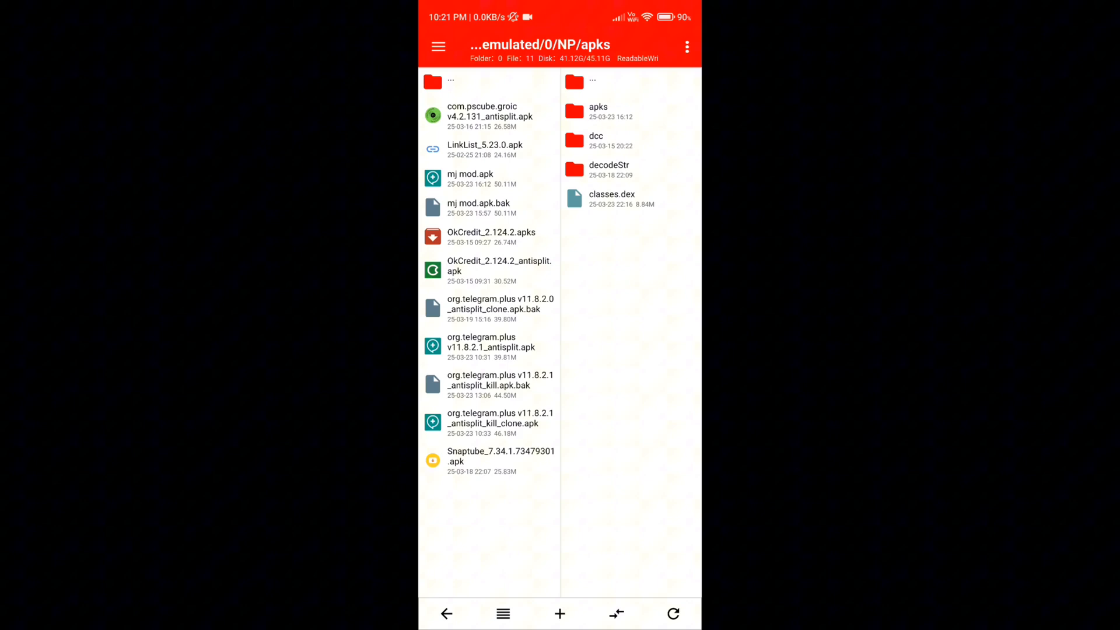
Step: Extract LinkList 5.23.0 via Get APK into the NP/apks folder and show its package info
{"action": "left_click", "coordinate": [438, 45]}
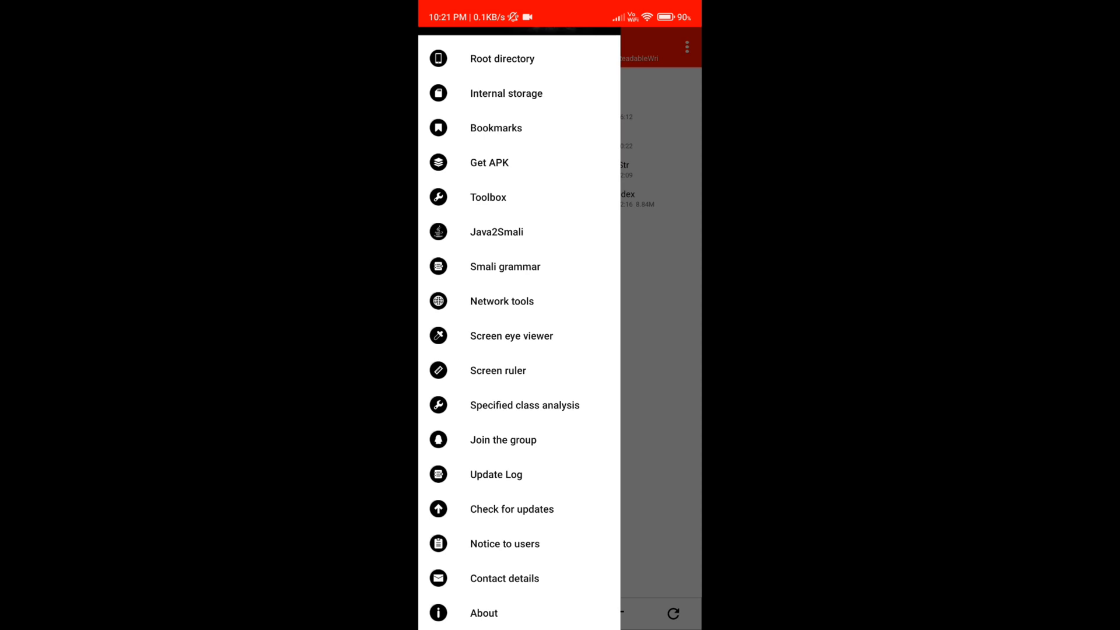
{"action": "scroll", "coordinate": [518, 315], "scroll_direction": "up", "scroll_amount": 3}
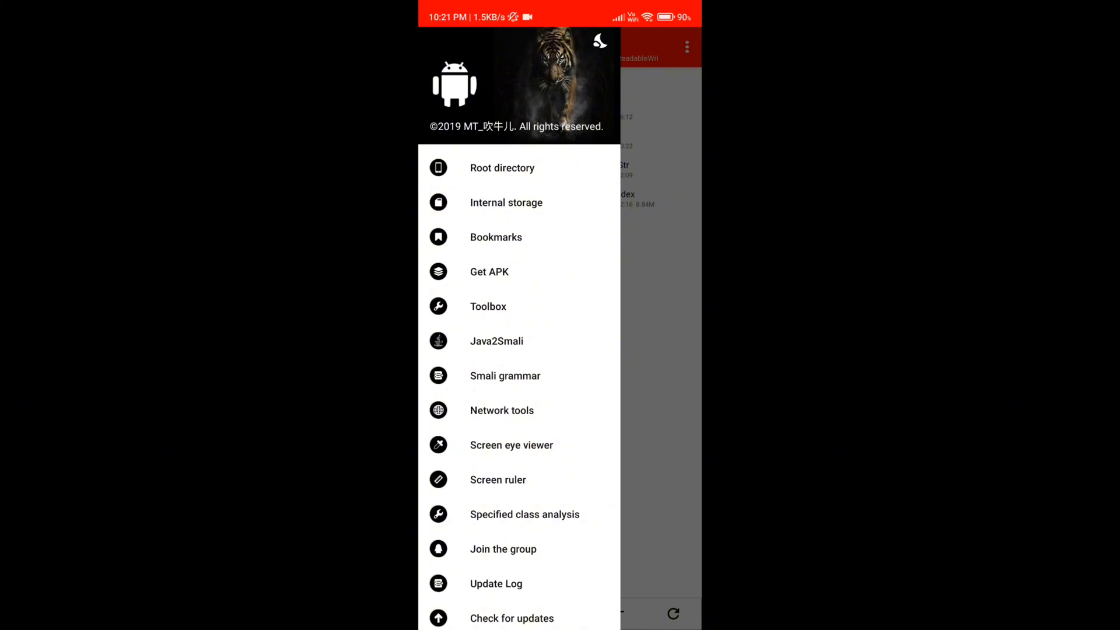
{"action": "left_click", "coordinate": [490, 271]}
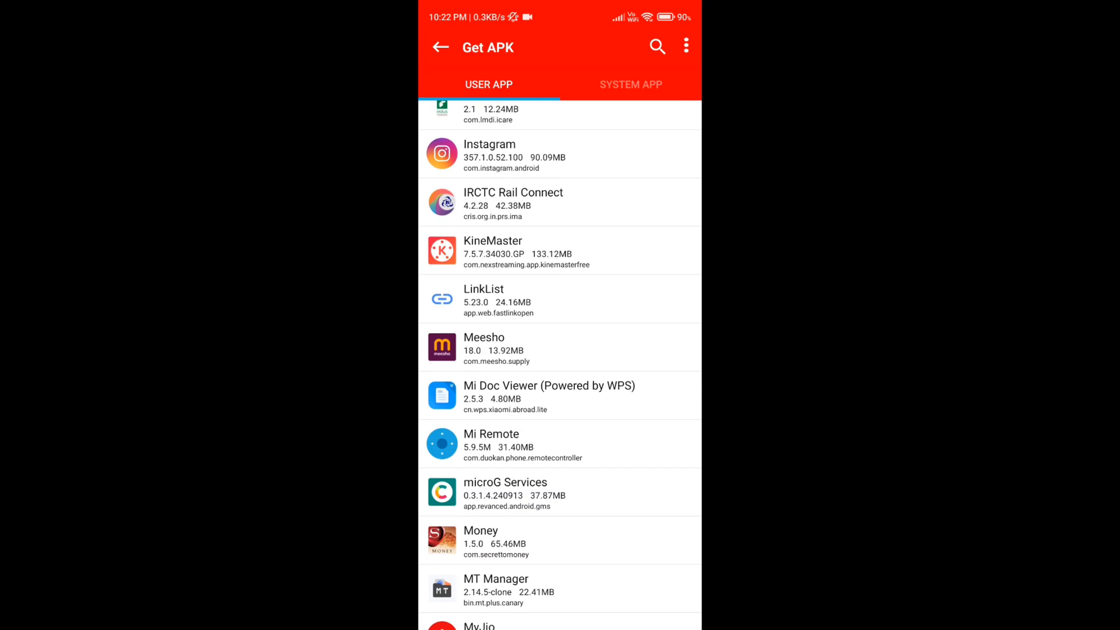
{"action": "left_click", "coordinate": [585, 310]}
{"action": "left_click", "coordinate": [632, 489]}
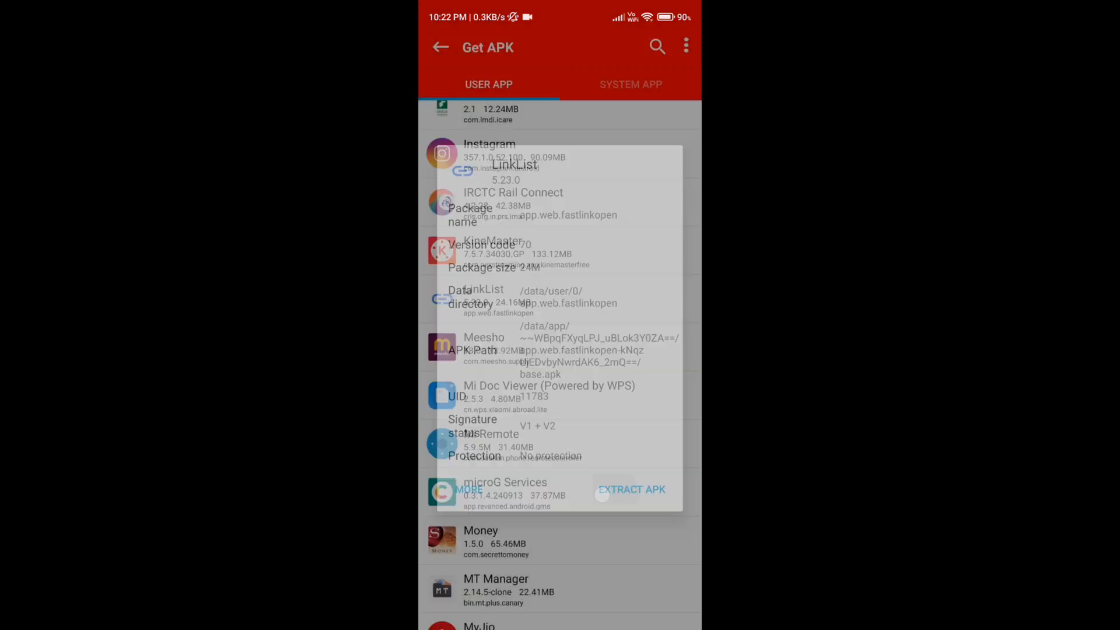
{"action": "left_click", "coordinate": [641, 365]}
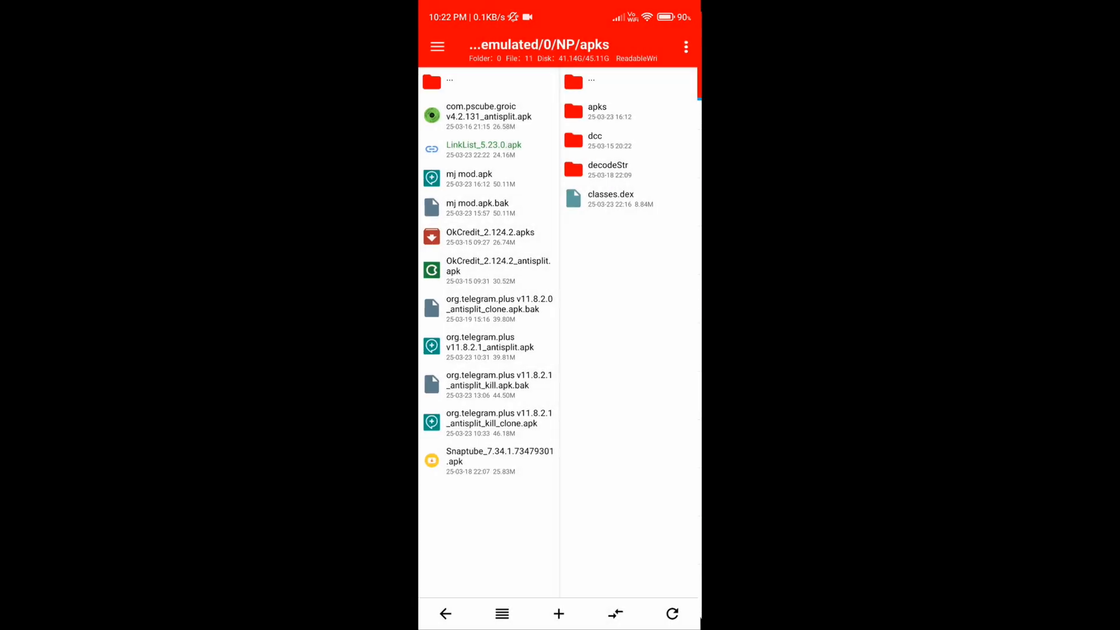
Step: Try Remove Signature Verification on LinkList_5.23.0.apk, cancel it, and reopen the APK details
{"action": "left_click", "coordinate": [491, 149]}
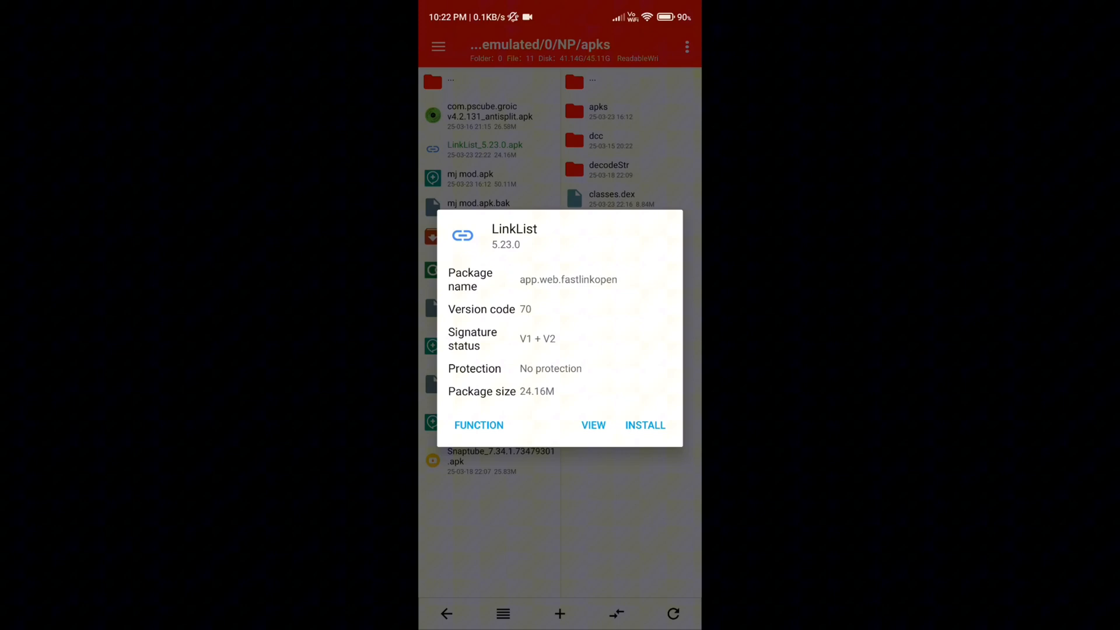
{"action": "left_click", "coordinate": [479, 424]}
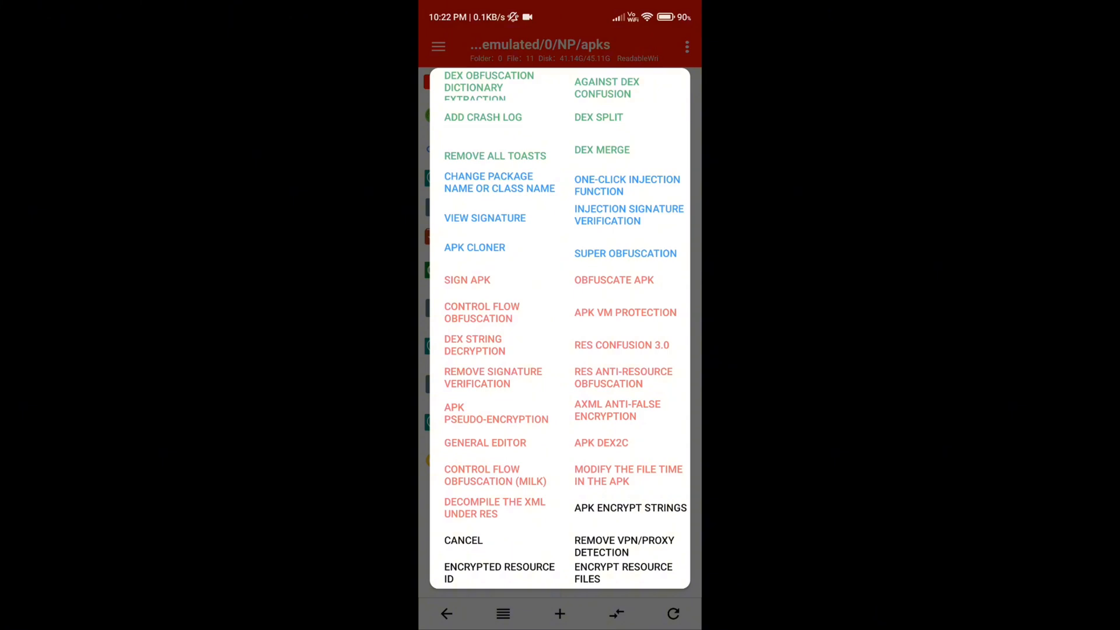
{"action": "left_click", "coordinate": [493, 378]}
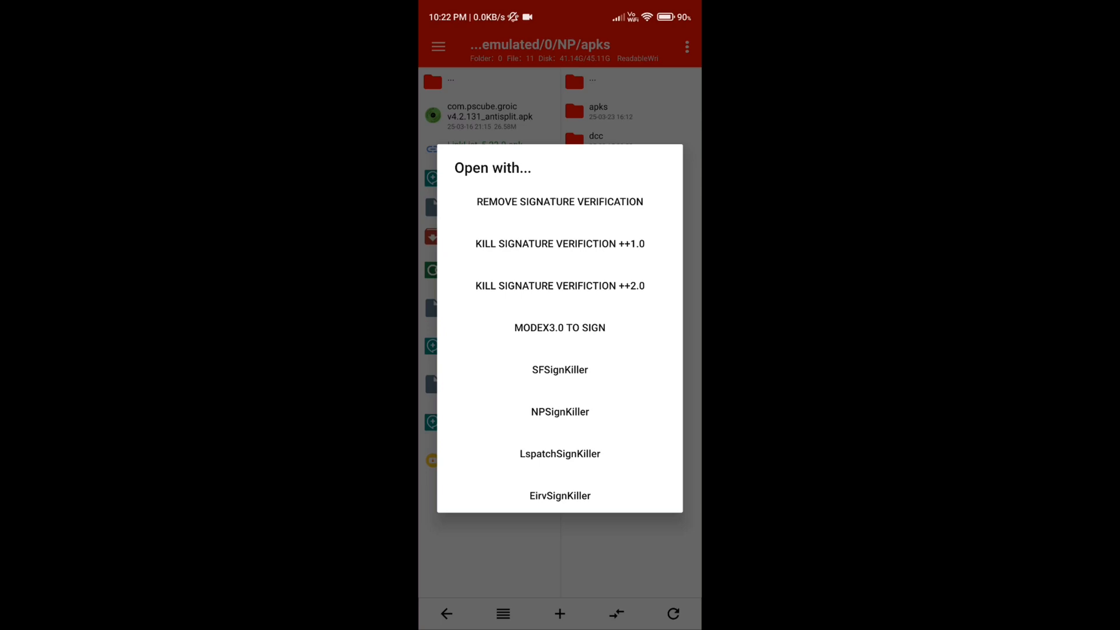
{"action": "left_click", "coordinate": [555, 545]}
{"action": "left_click", "coordinate": [485, 149]}
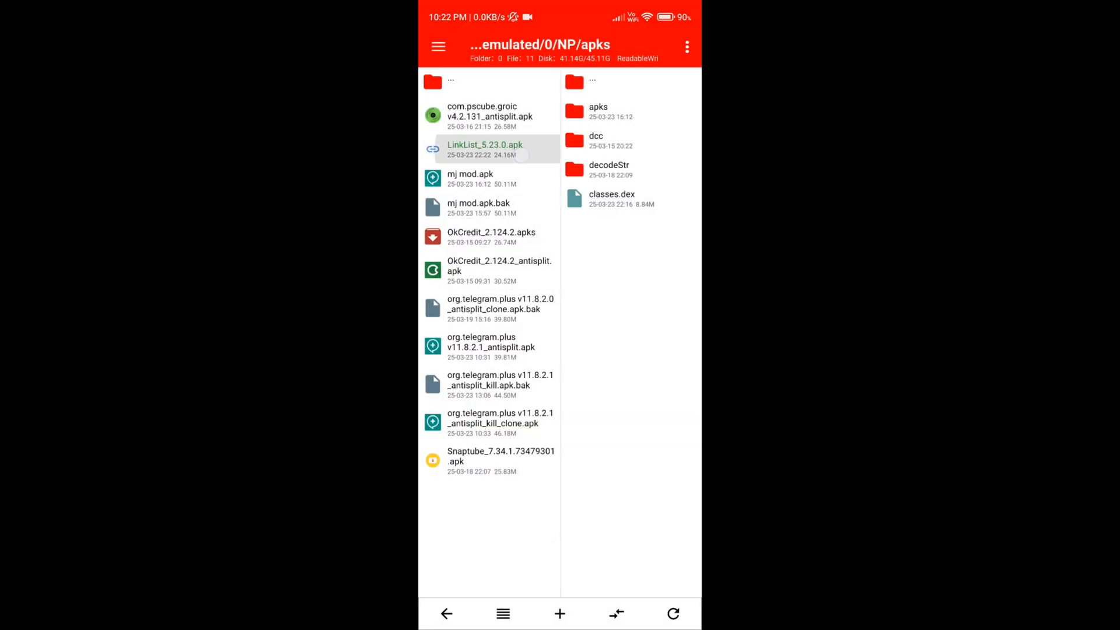
Step: Browse inside the LinkList APK and review the classes.dex options without choosing one
{"action": "left_click", "coordinate": [593, 424]}
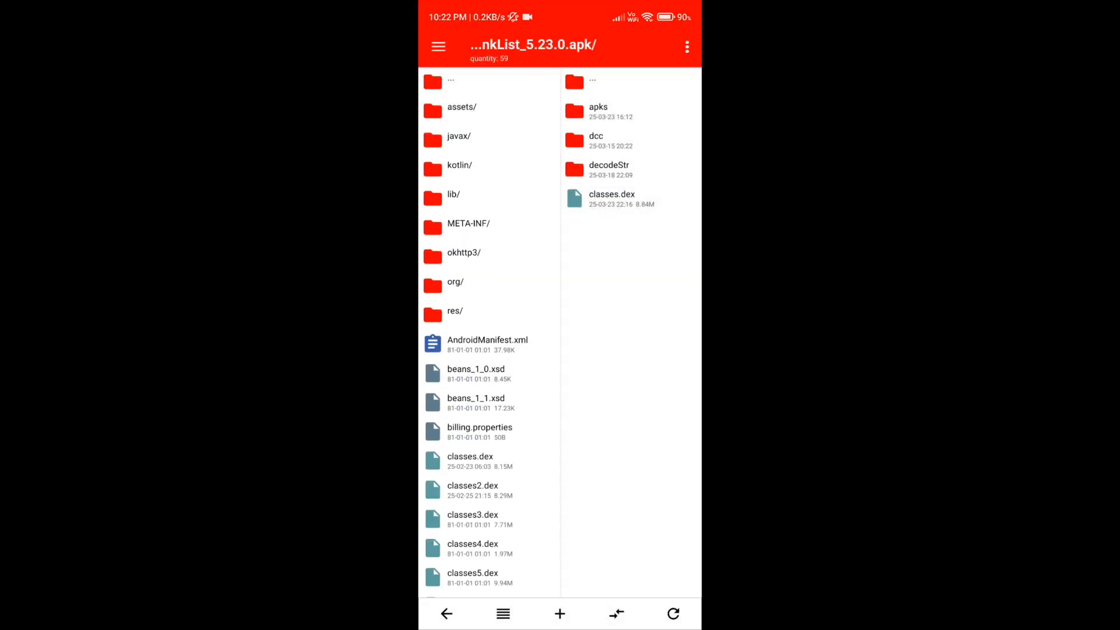
{"action": "left_click_drag", "start_coordinate": [531, 456], "coordinate": [531, 329]}
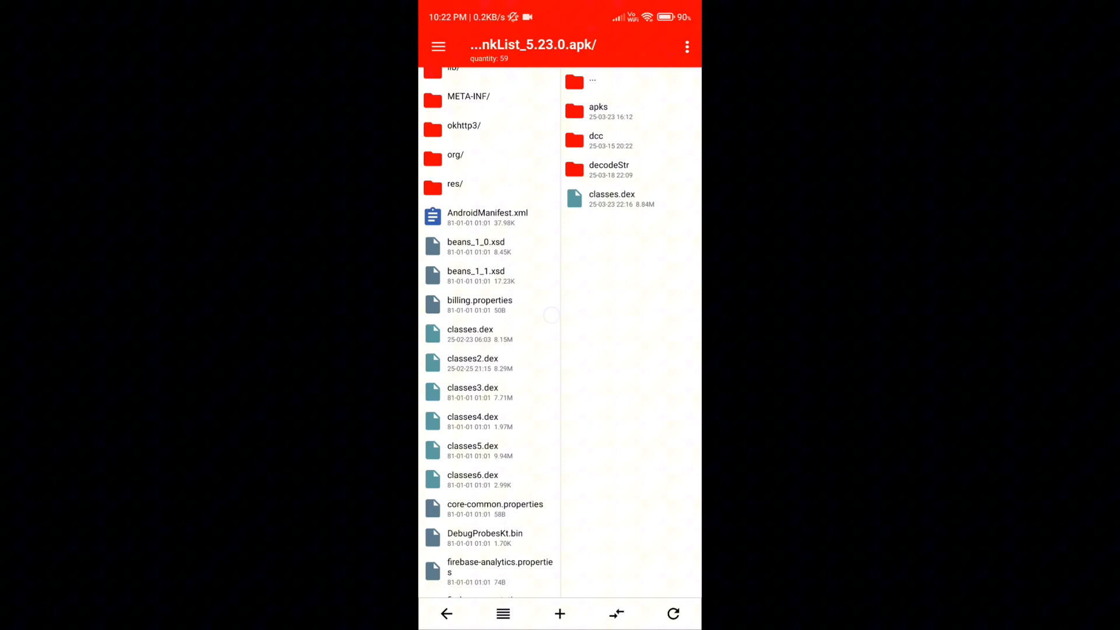
{"action": "left_click", "coordinate": [525, 331]}
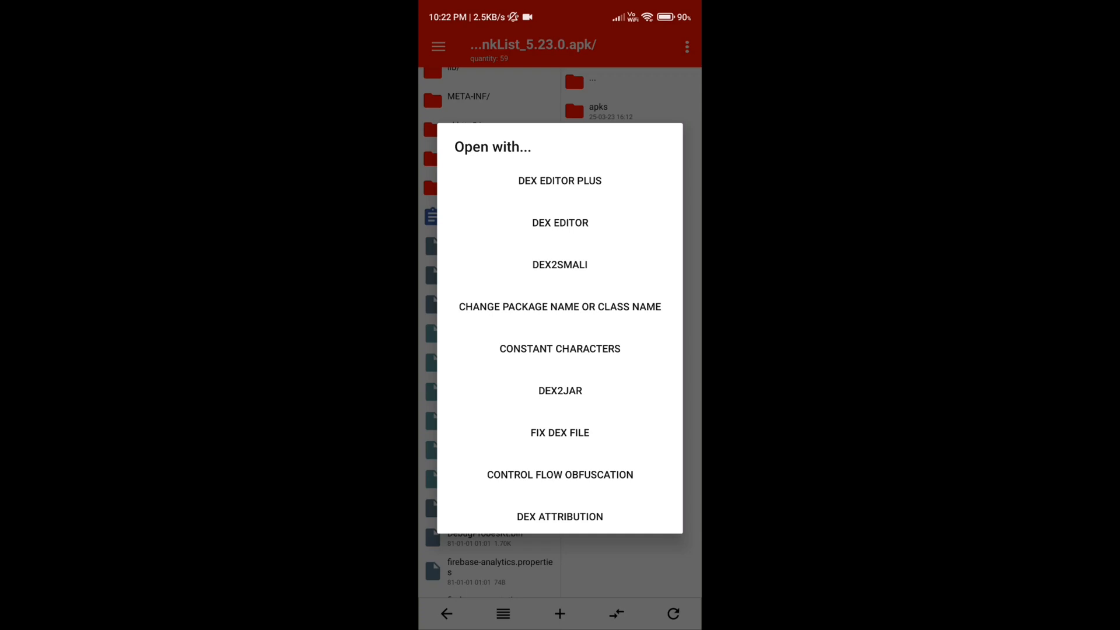
{"action": "left_click", "coordinate": [556, 557]}
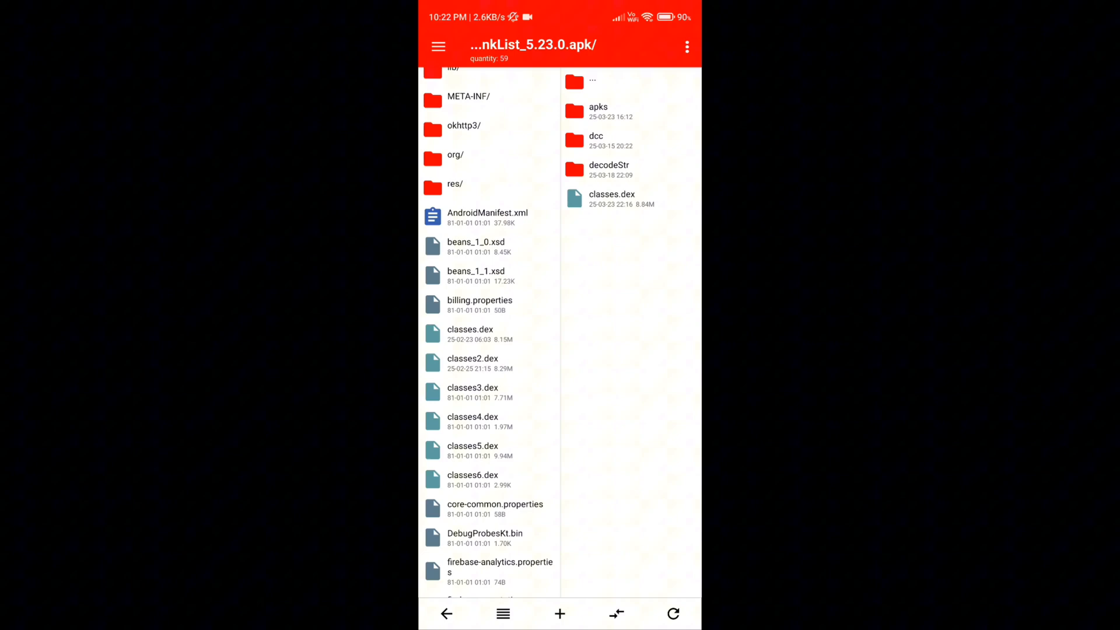
Step: Copy classes6.dex to the NP folder and convert it with DEX2SMALI into classes6_Smali
{"action": "left_click_drag", "start_coordinate": [532, 477], "coordinate": [532, 477]}
{"action": "left_click", "coordinate": [532, 266]}
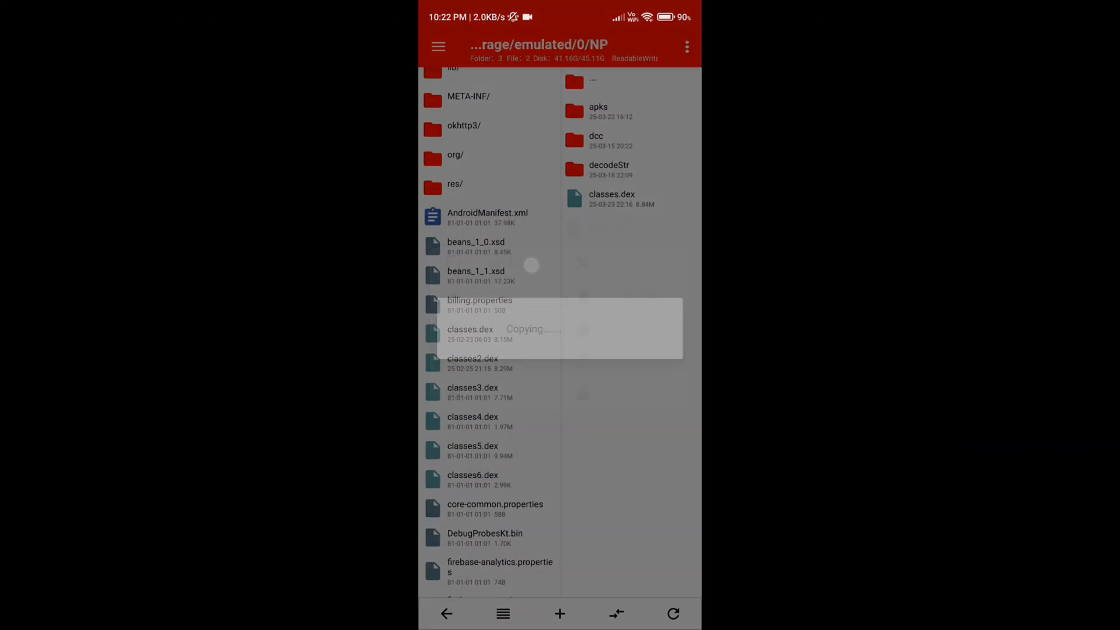
{"action": "left_click", "coordinate": [615, 228]}
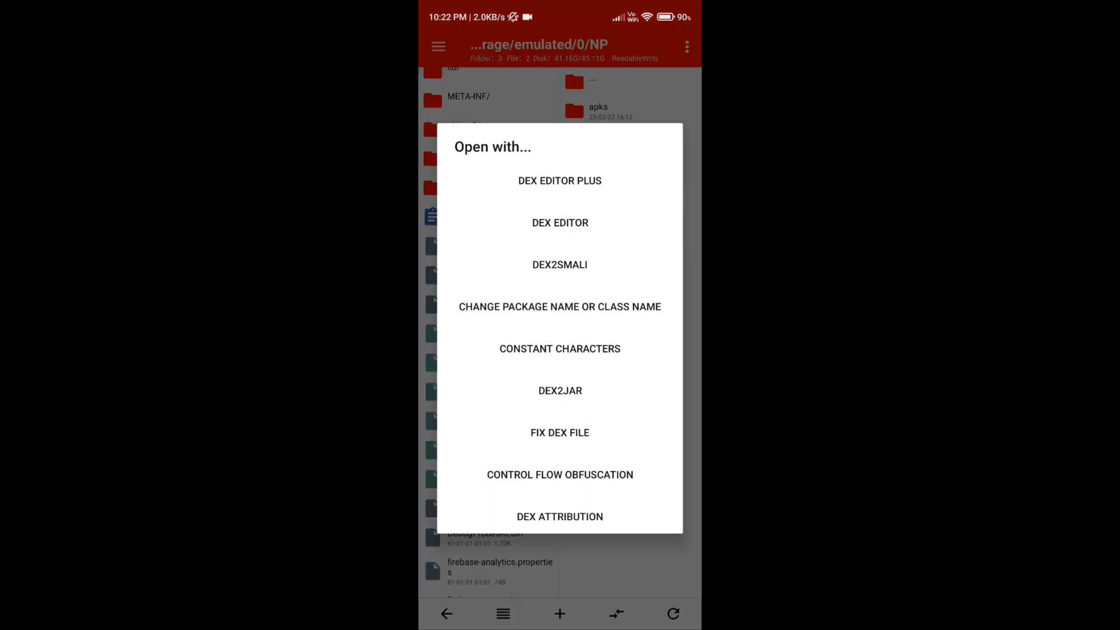
{"action": "left_click", "coordinate": [559, 265]}
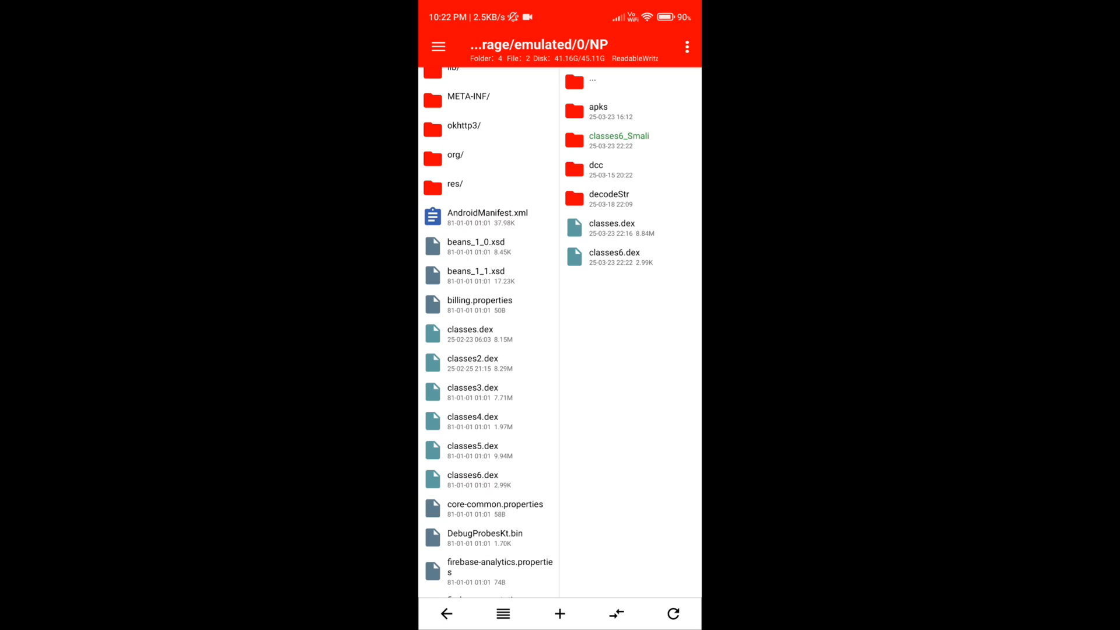
{"action": "left_click", "coordinate": [618, 140]}
{"action": "left_click", "coordinate": [613, 112]}
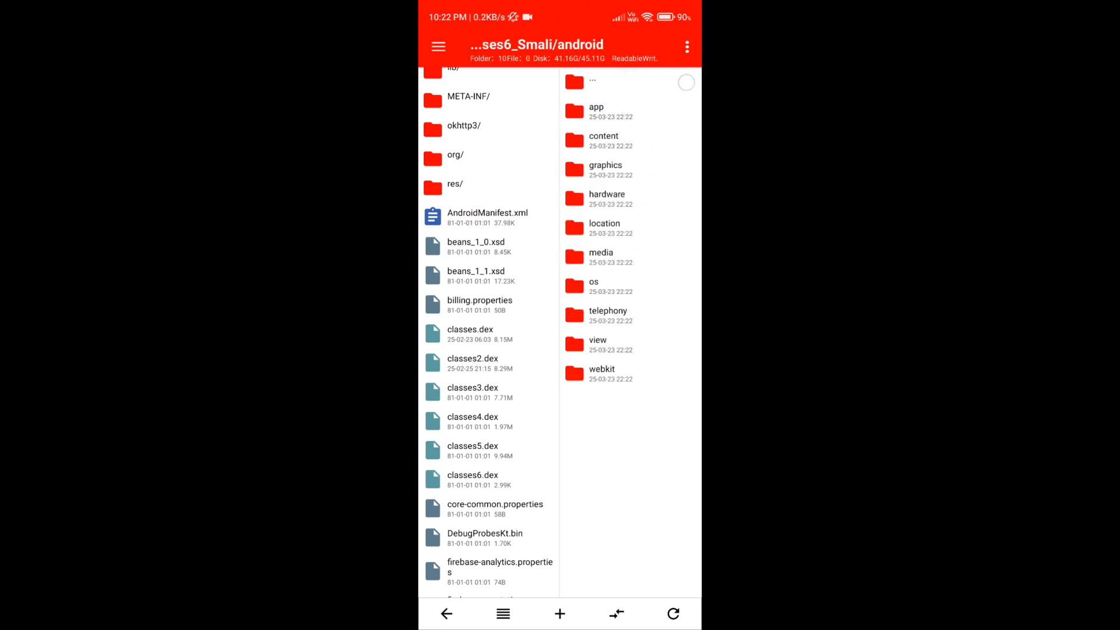
{"action": "left_click", "coordinate": [631, 81]}
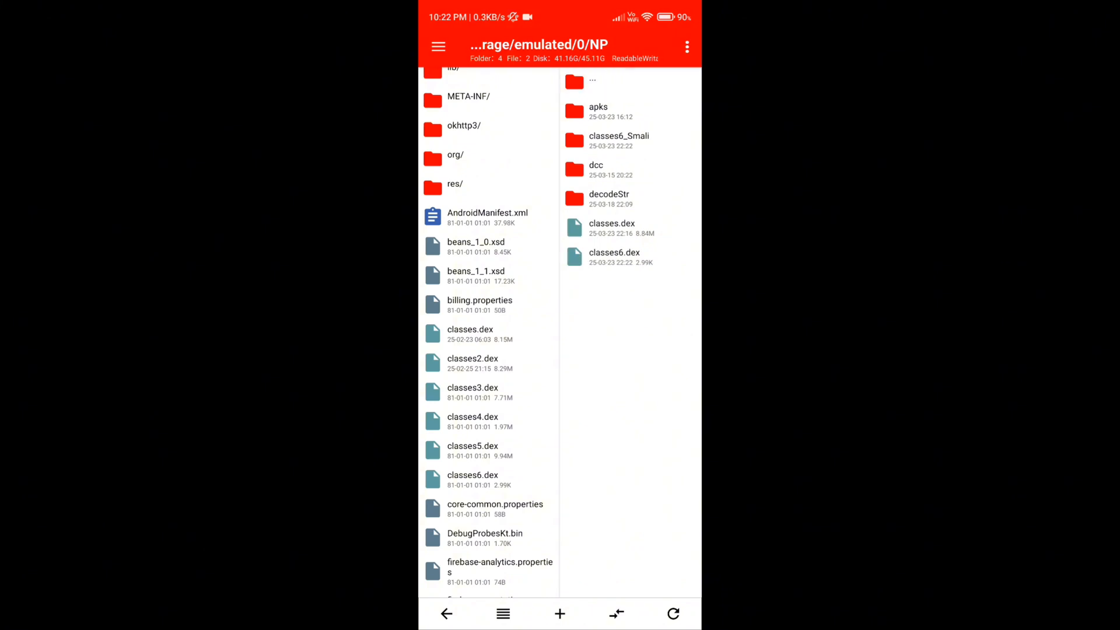
{"action": "scroll", "coordinate": [490, 351], "scroll_direction": "down", "scroll_amount": 3}
{"action": "scroll", "coordinate": [491, 351], "scroll_direction": "up", "scroll_amount": 8}
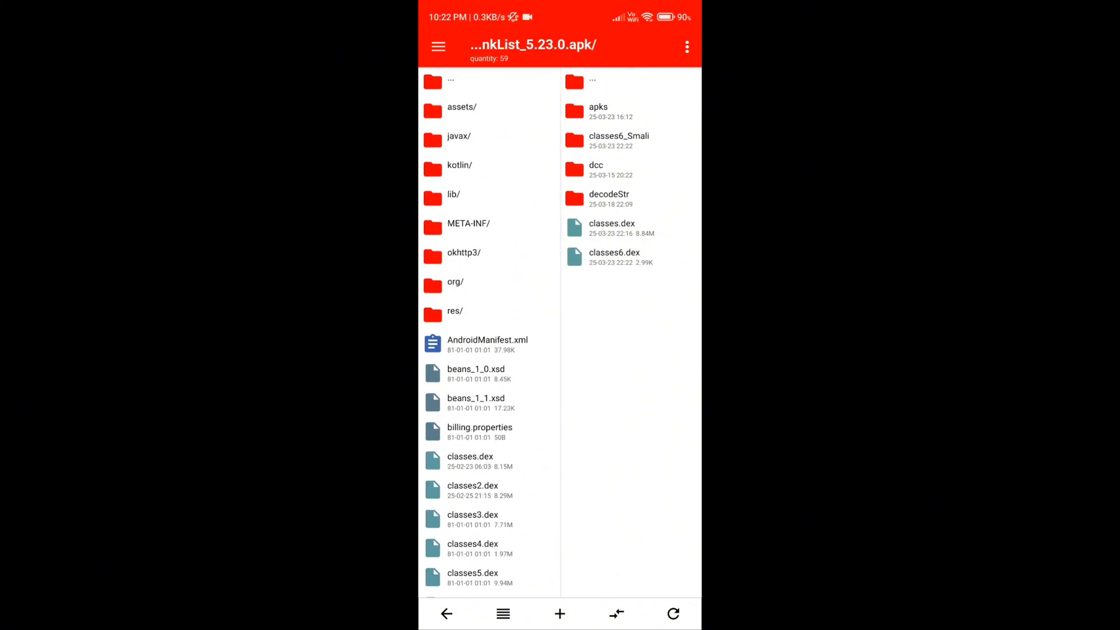
Step: Browse the NP Manager side menu and pull down the phone's quick settings shade
{"action": "left_click", "coordinate": [438, 45]}
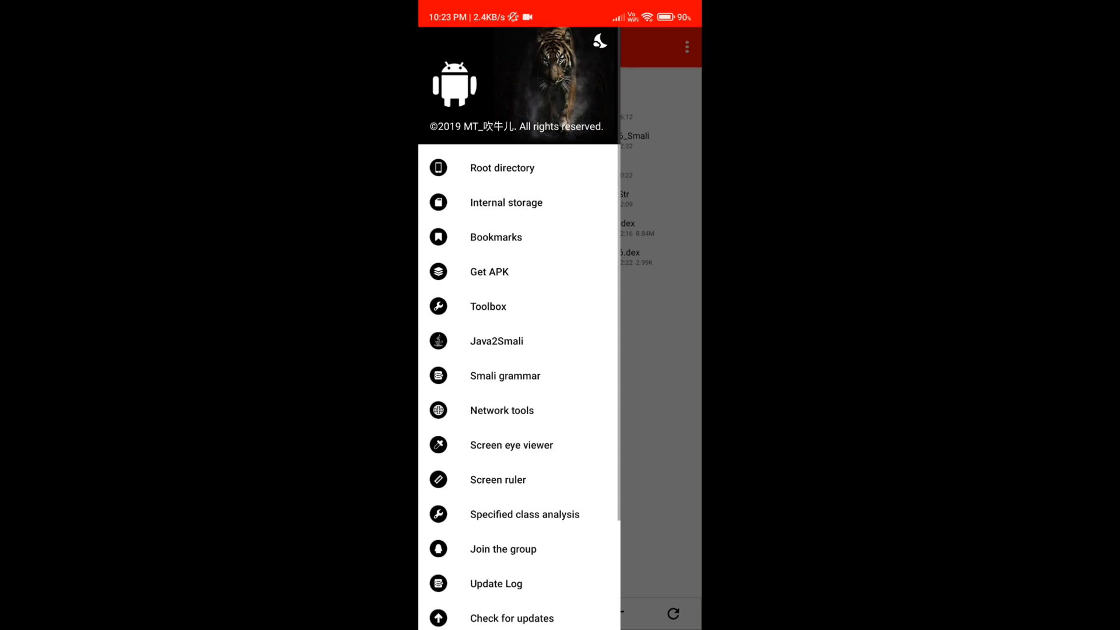
{"action": "scroll", "coordinate": [519, 350], "scroll_direction": "down", "scroll_amount": 4}
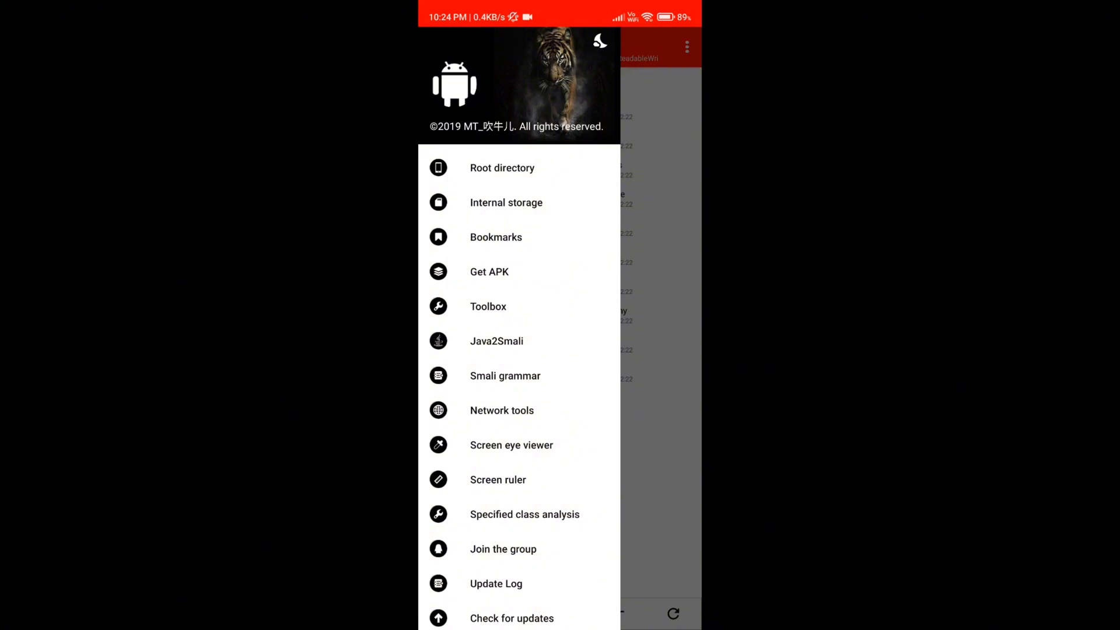
{"action": "left_click_drag", "start_coordinate": [560, 9], "coordinate": [560, 350]}
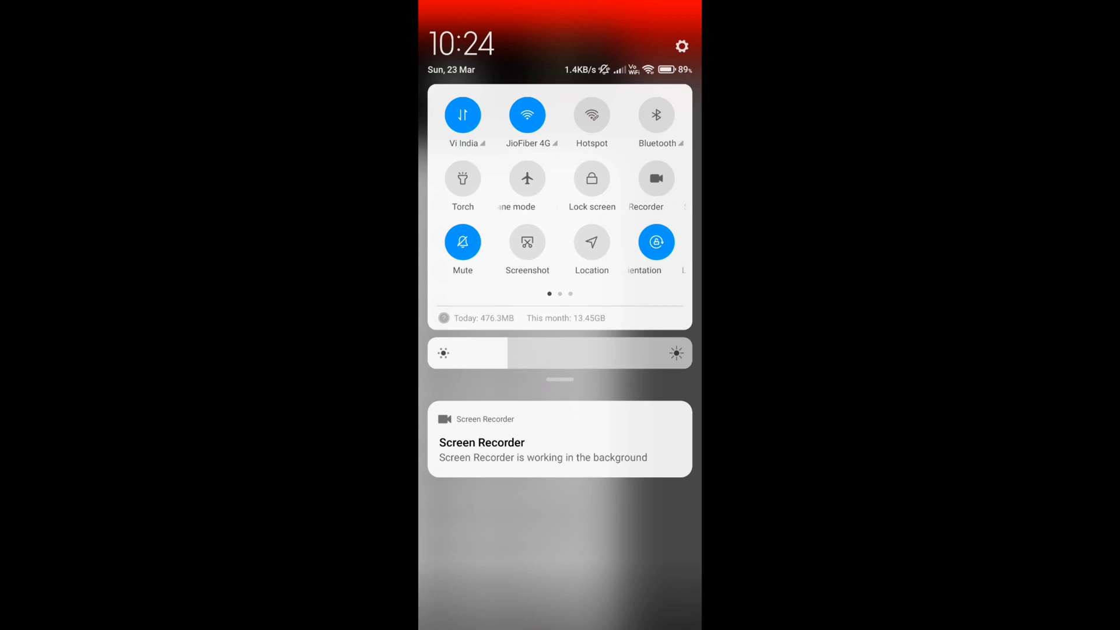
Step: Reach NP Manager's App info page (version 3.0.62) from the Recents overview
{"action": "left_click_drag", "start_coordinate": [561, 379], "coordinate": [561, 219]}
{"action": "left_click_drag", "start_coordinate": [560, 525], "coordinate": [560, 175]}
{"action": "left_click_drag", "start_coordinate": [561, 626], "coordinate": [560, 393]}
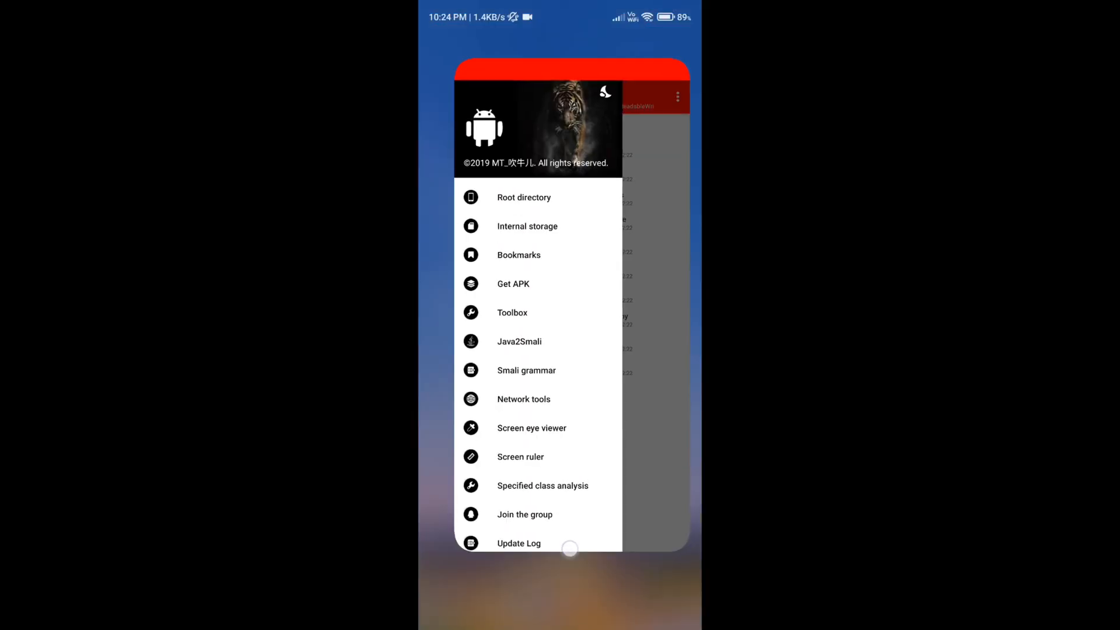
{"action": "left_click", "coordinate": [490, 342]}
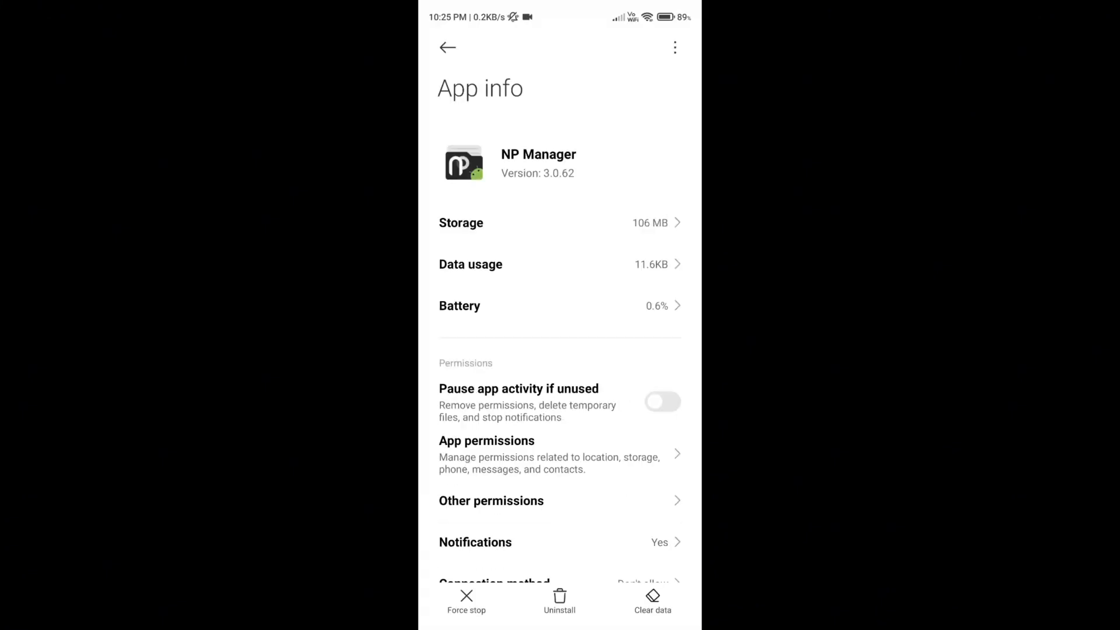
{"action": "left_click_drag", "start_coordinate": [612, 438], "coordinate": [613, 280]}
{"action": "left_click", "coordinate": [560, 424]}
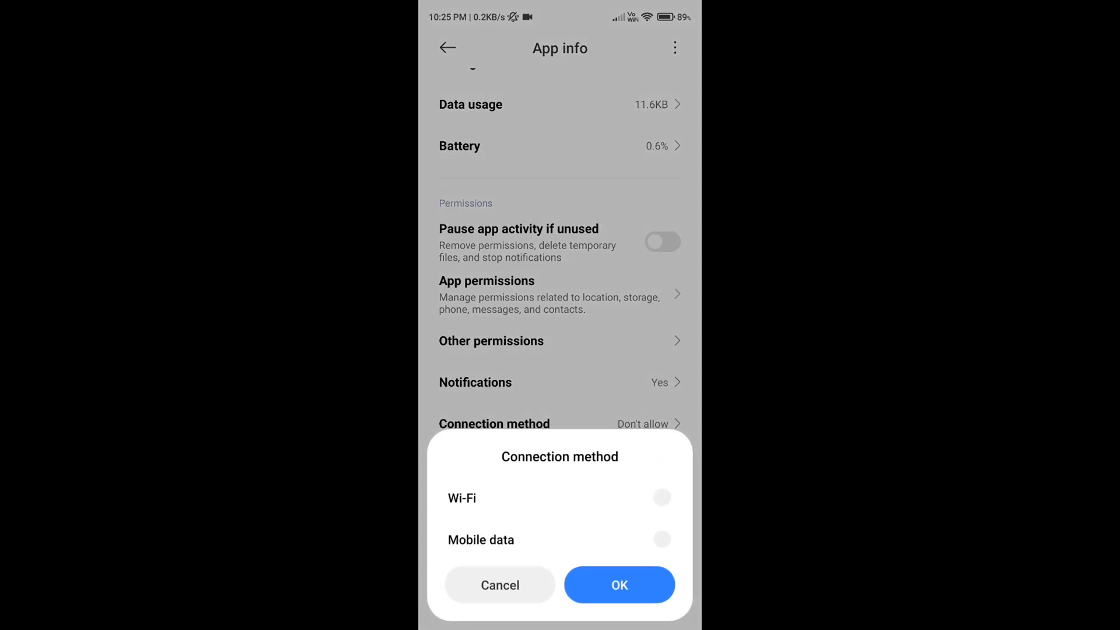
{"action": "left_click", "coordinate": [662, 499]}
{"action": "left_click", "coordinate": [662, 540]}
{"action": "left_click", "coordinate": [662, 499]}
{"action": "left_click", "coordinate": [620, 585]}
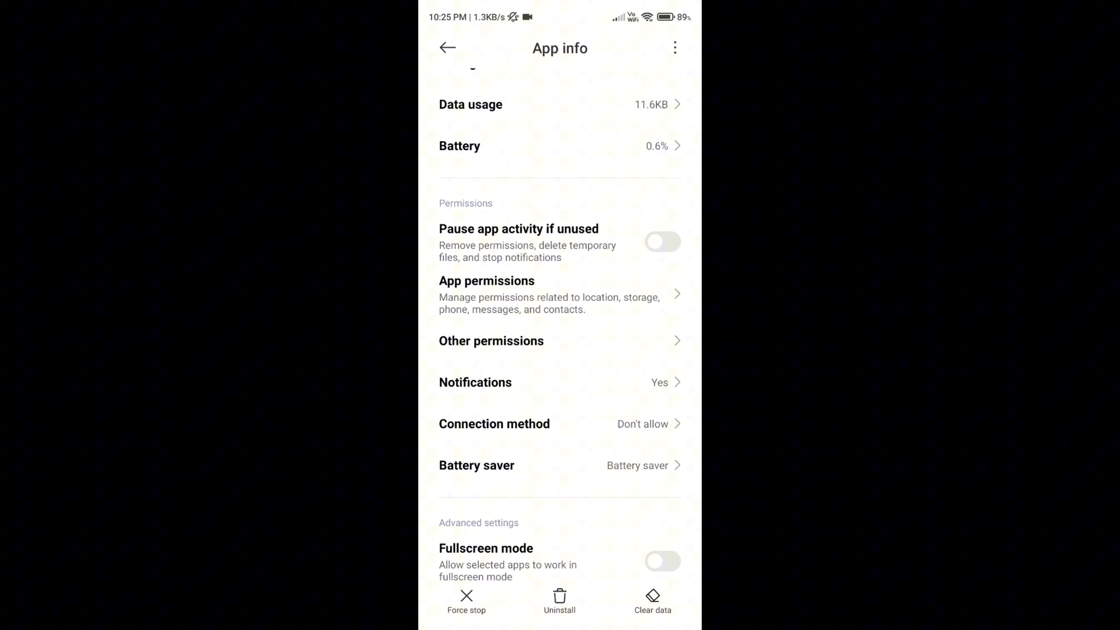